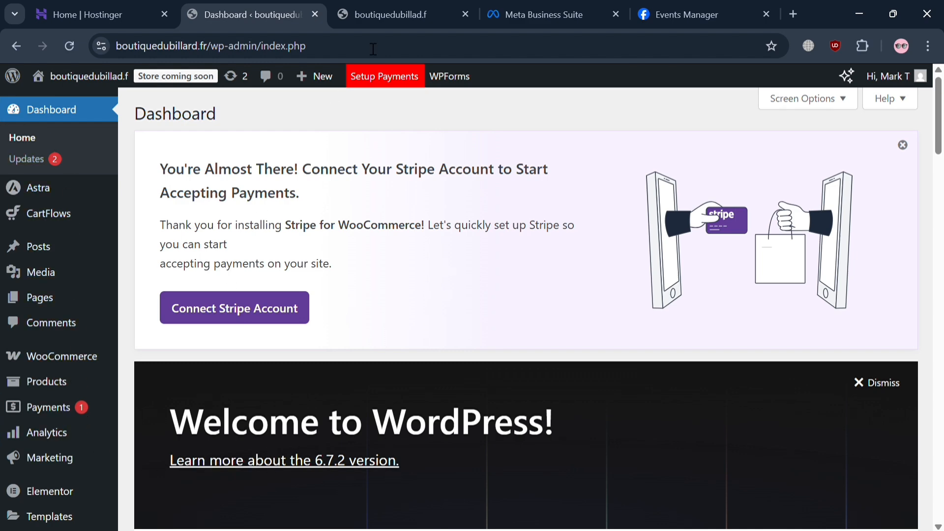
Switch to Meta Business Suite, closing the spare boutiquedubillad.f tab, and check which business assets are available.
click(541, 6)
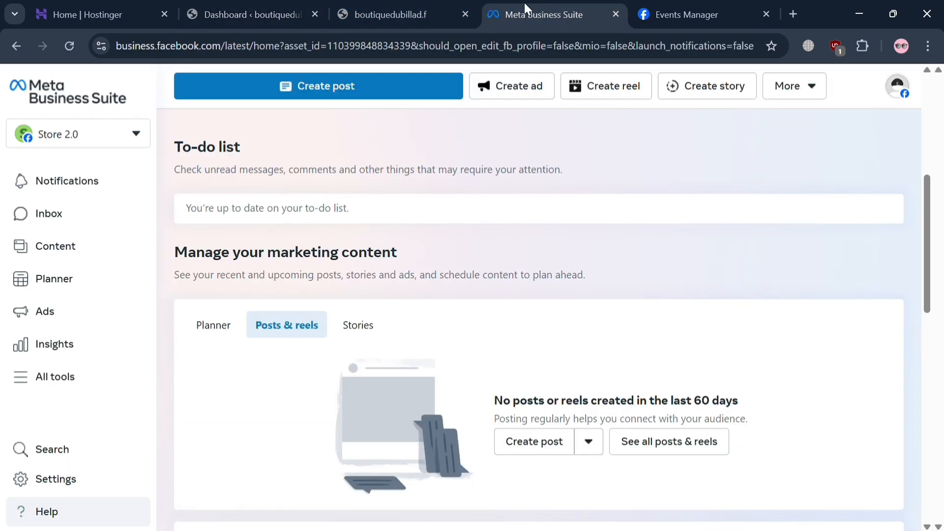
click(466, 14)
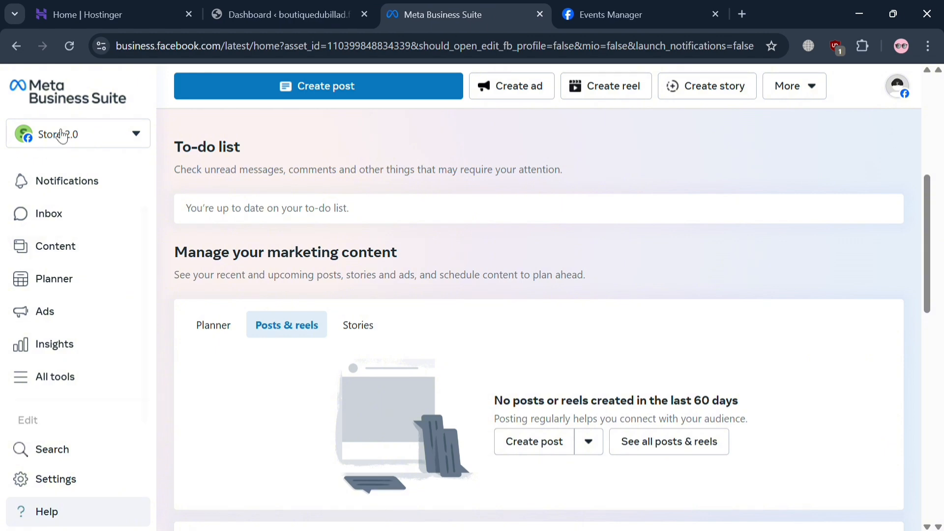
click(93, 143)
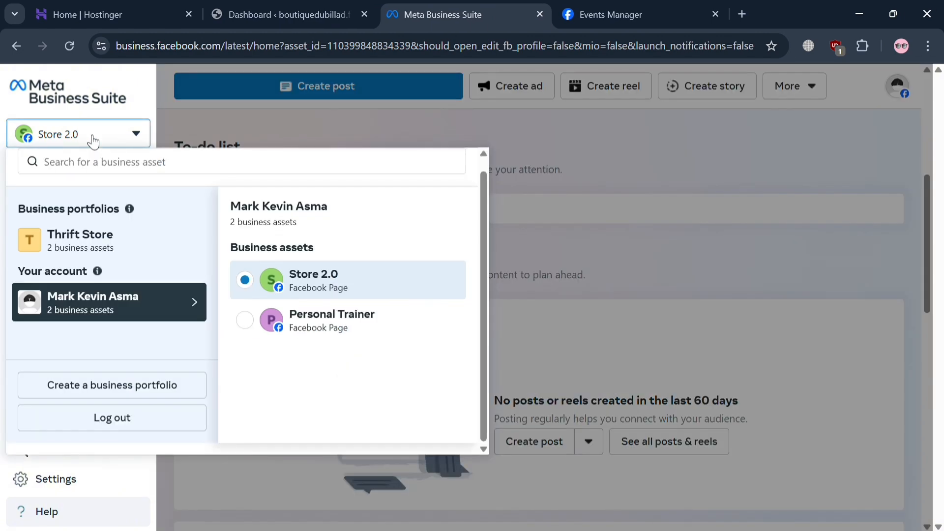
click(93, 142)
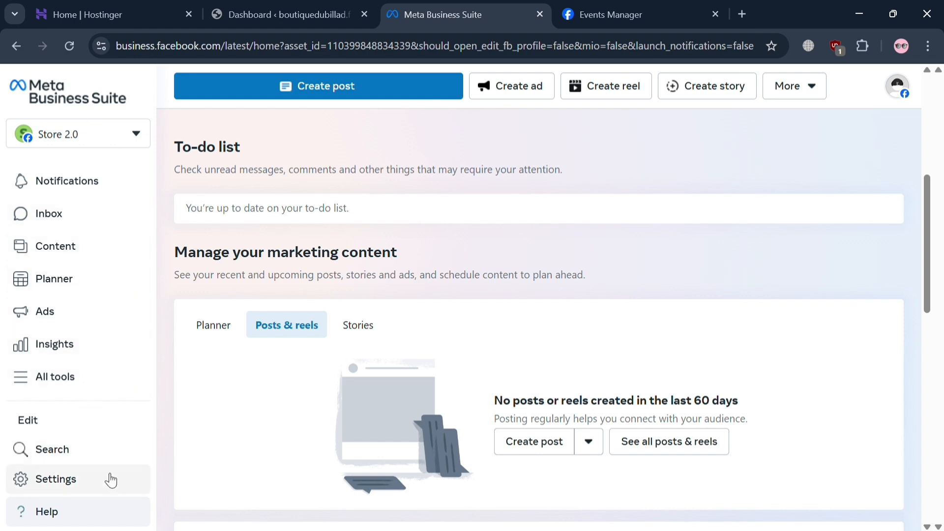
Open Events Manager from the full list of Meta Business Suite tools and show its overview.
click(33, 377)
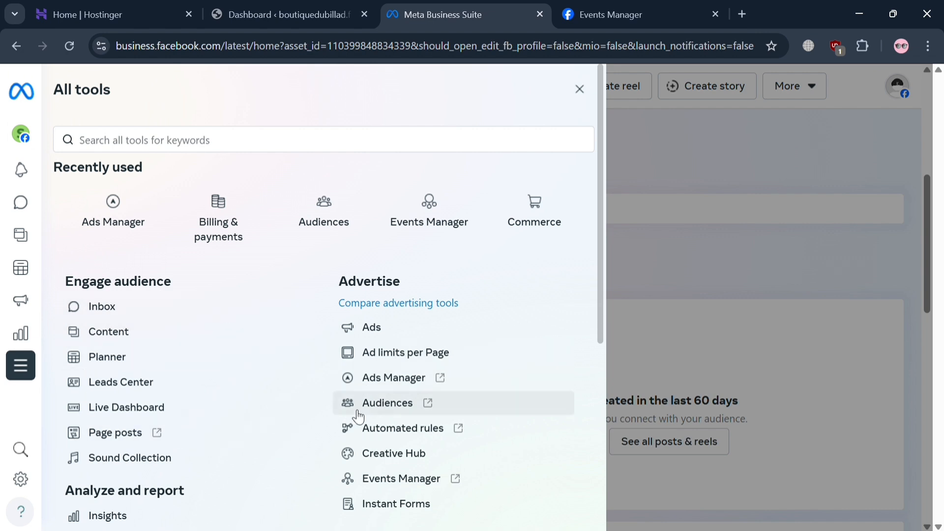
click(401, 480)
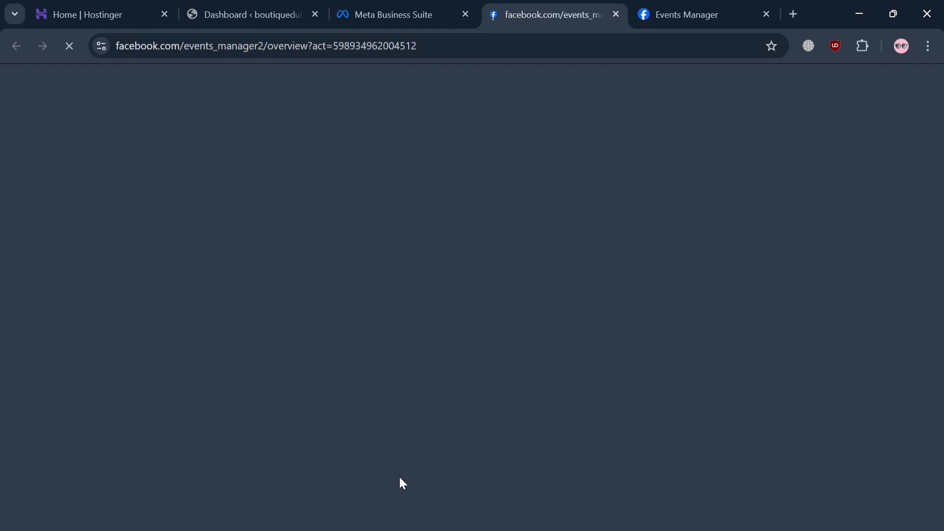
click(694, 4)
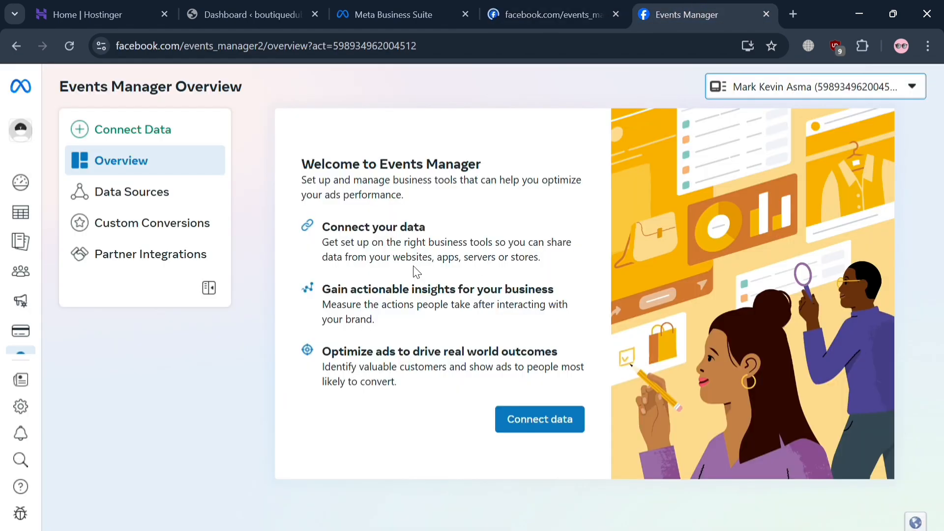
click(545, 422)
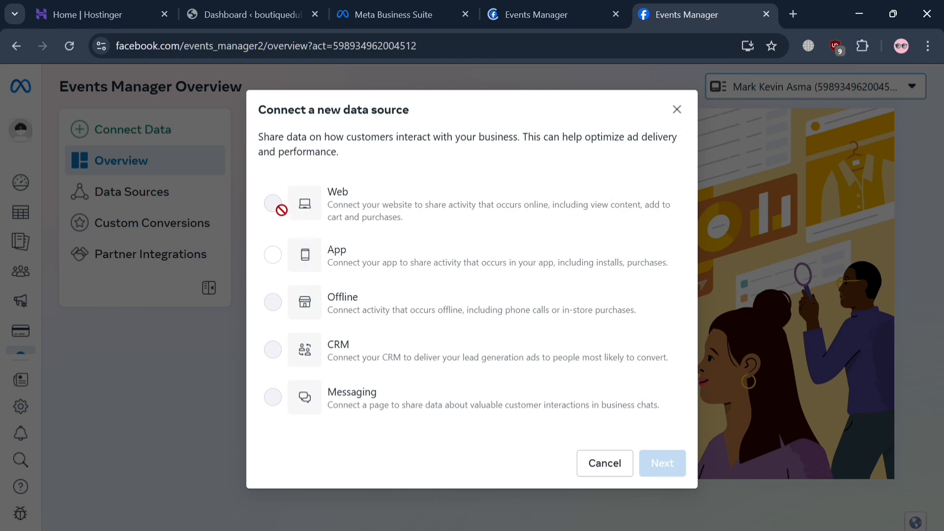
click(273, 256)
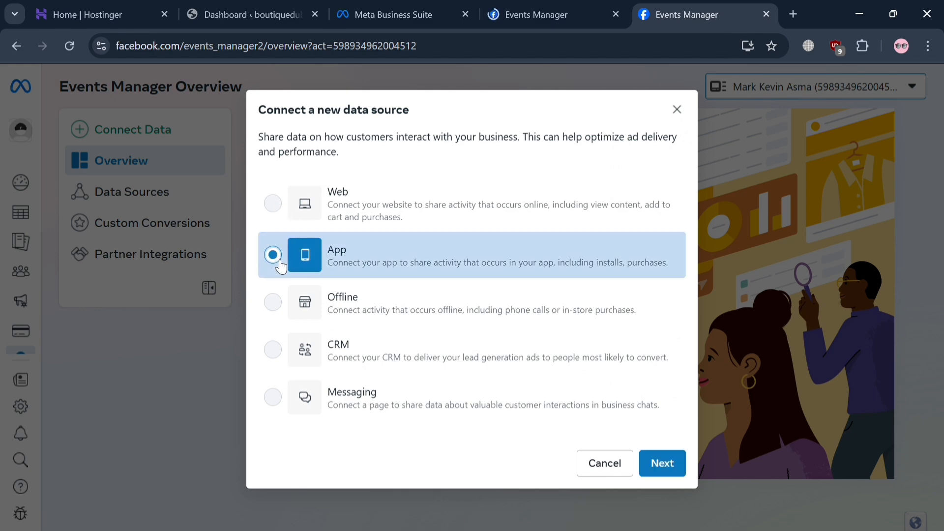
click(661, 465)
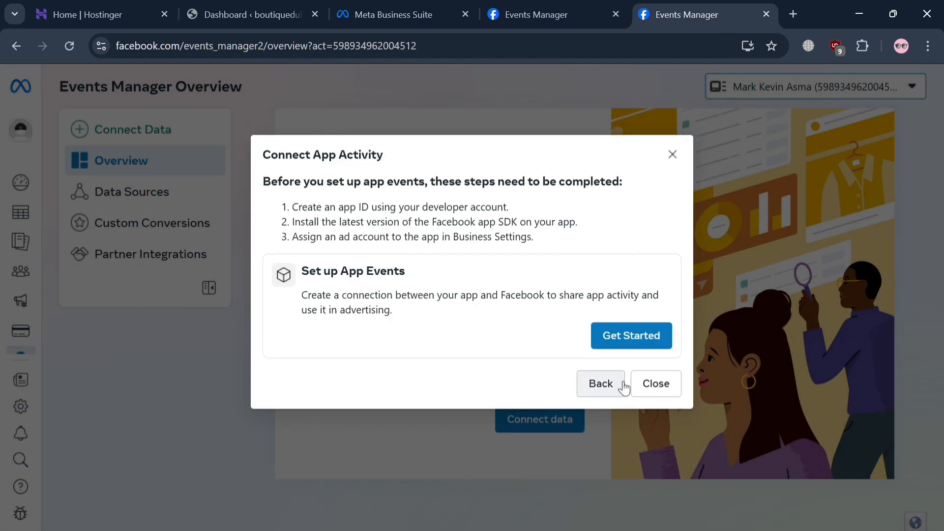
click(657, 385)
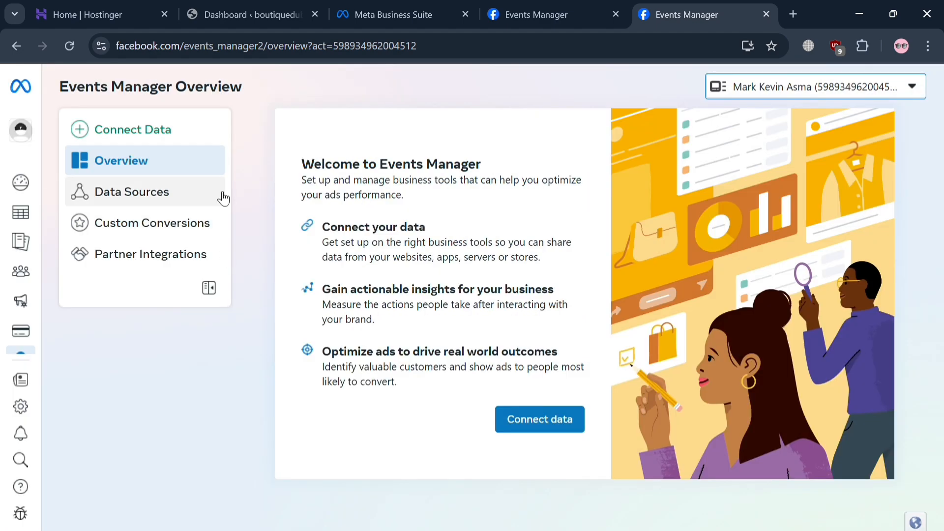
click(162, 267)
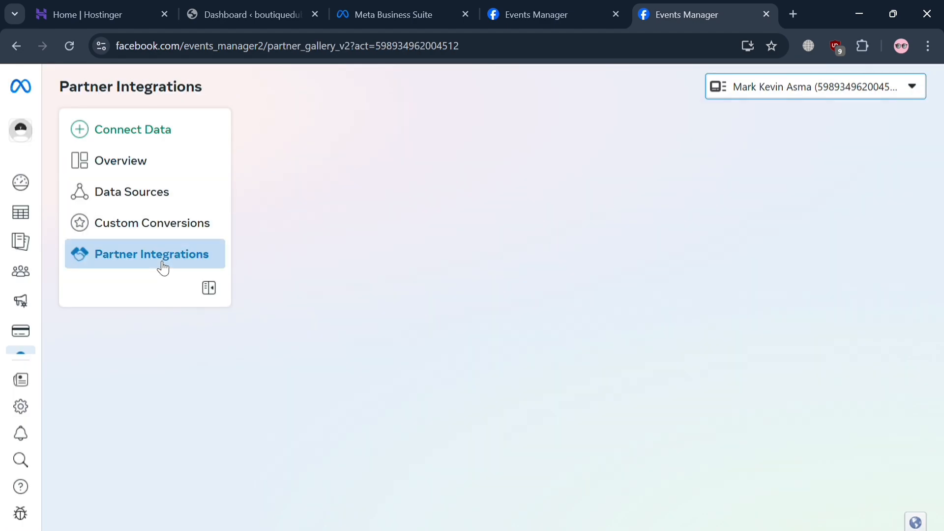
click(167, 172)
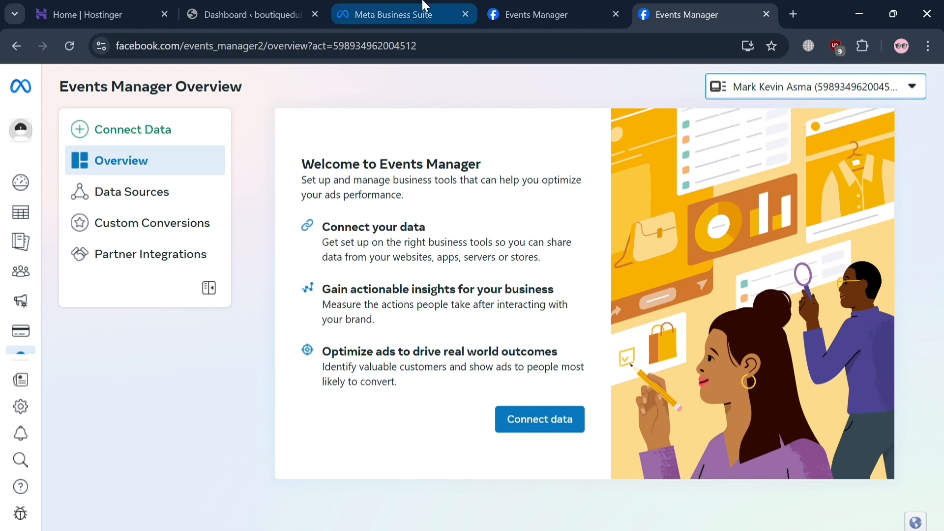
Switch to the WordPress admin and search for "meta pixel" among the new plugins available to add.
click(258, 7)
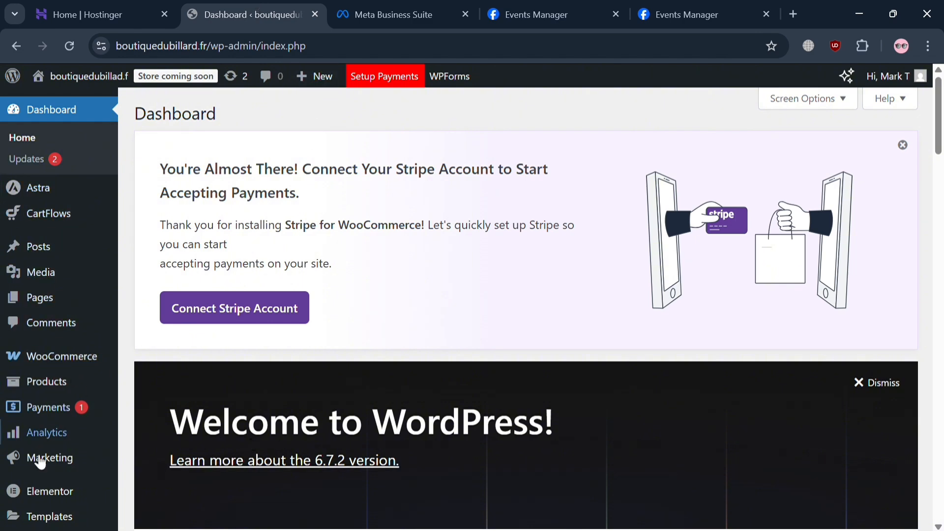
scroll(35, 482, down, 6)
mouse_move(77, 369)
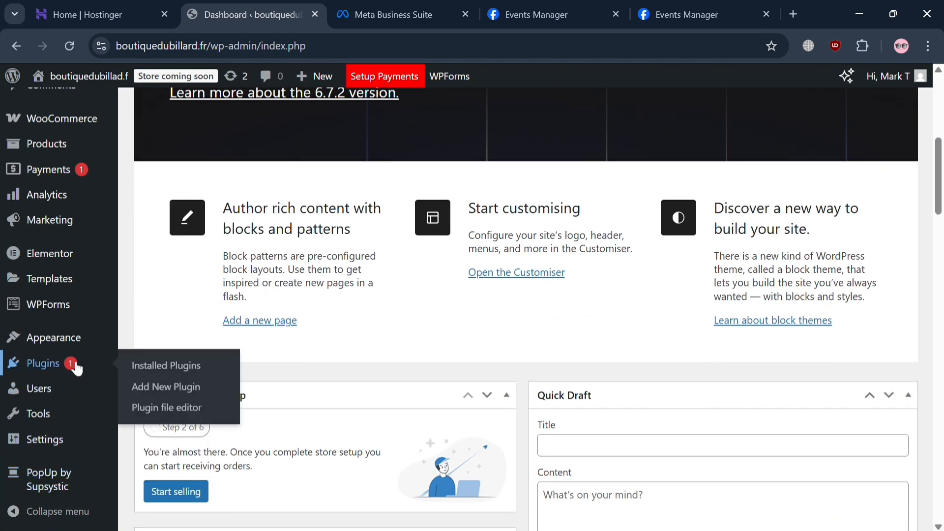
click(201, 396)
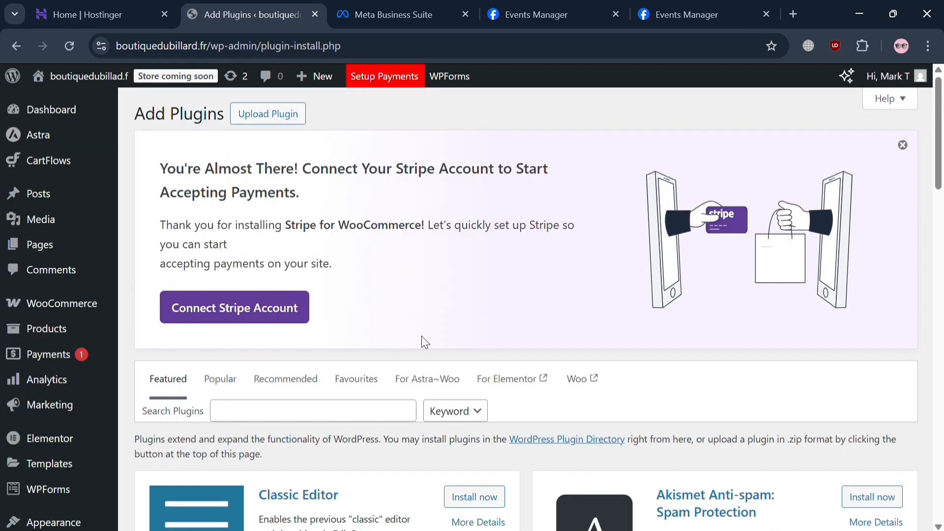
click(306, 420)
text(met)
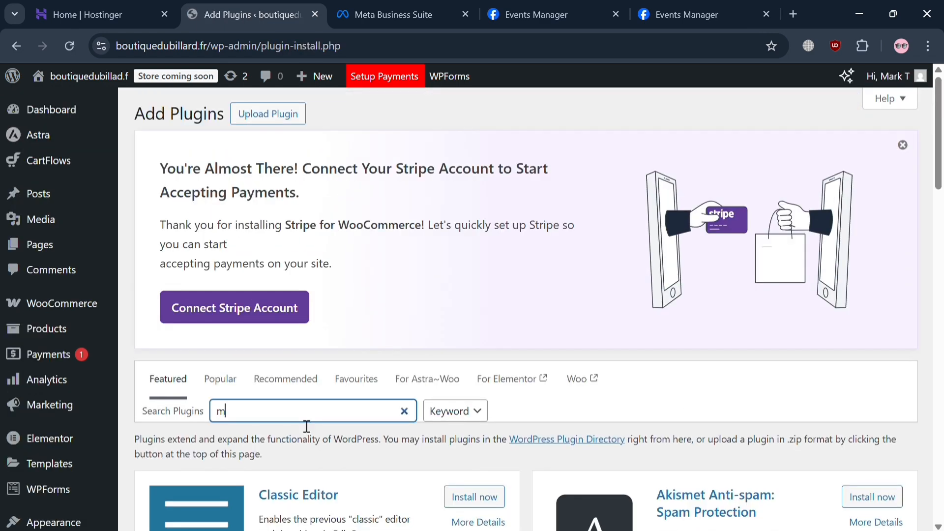
text(a pixel)
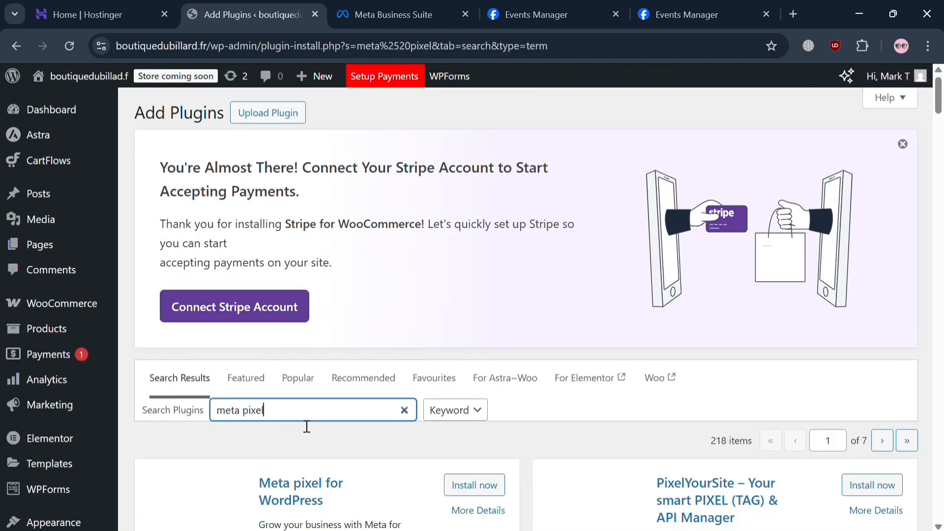
Install and activate the Meta pixel for WordPress plugin by Facebook.
scroll(392, 484, down, 4)
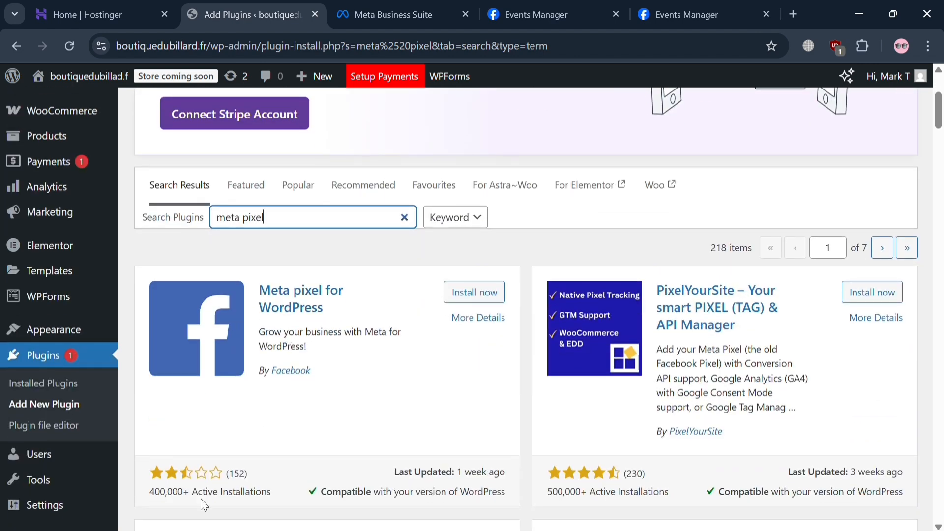
click(467, 293)
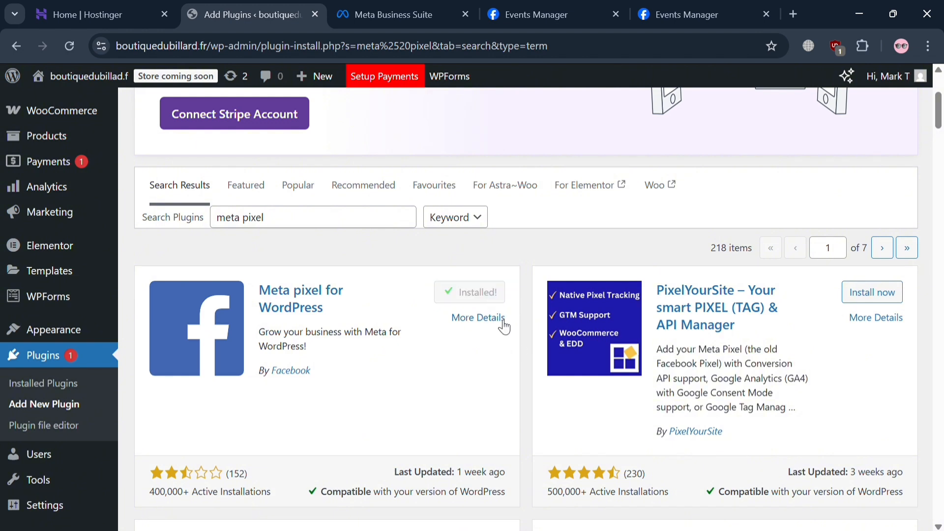
click(495, 301)
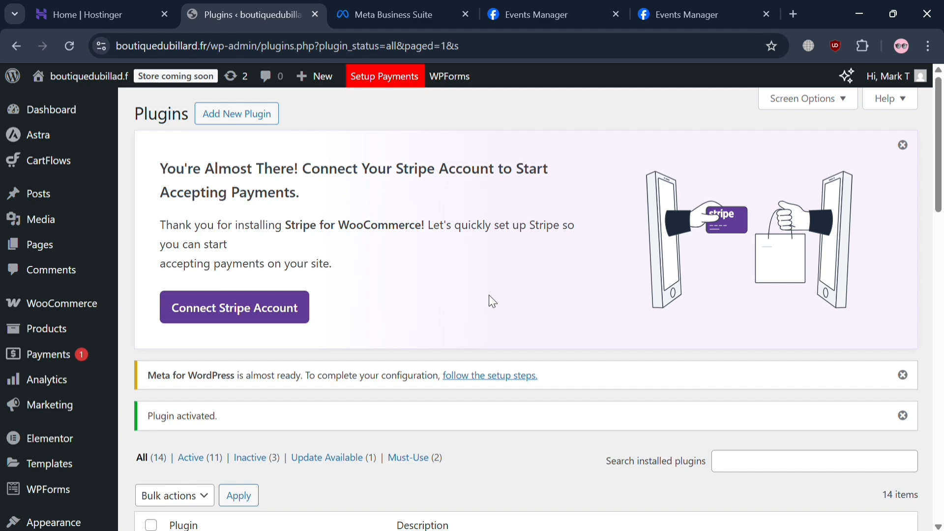
Find Meta pixel for WordPress among the installed plugins and open its settings.
scroll(491, 301, down, 7)
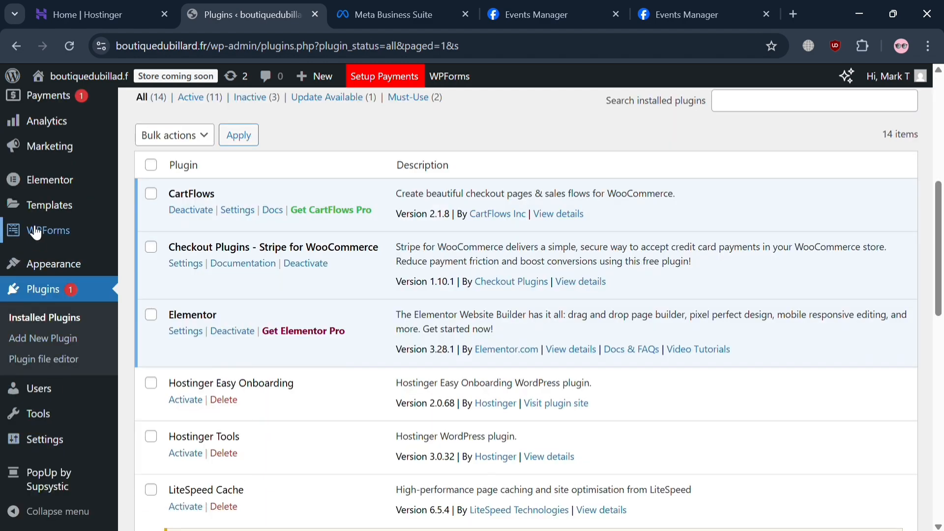
scroll(35, 233, up, 2)
scroll(63, 371, down, 1)
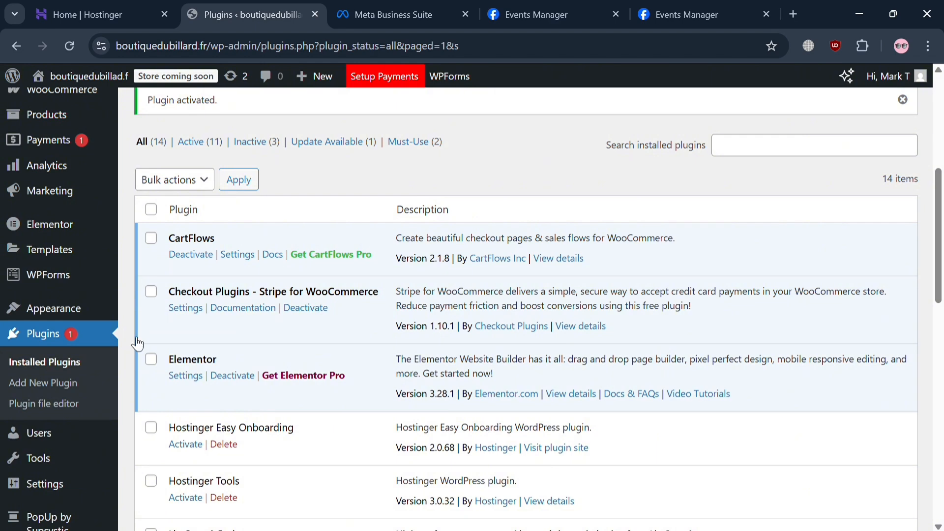
scroll(227, 432, down, 4)
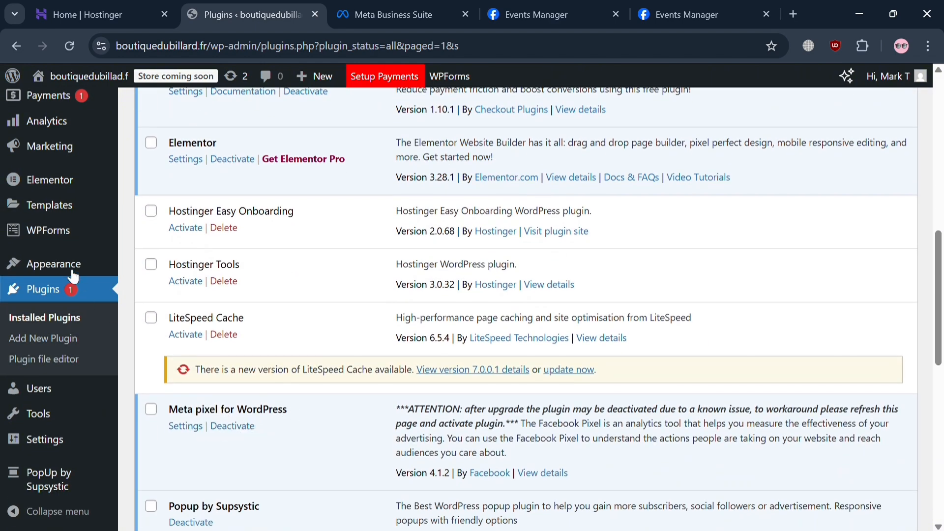
scroll(69, 272, up, 1)
scroll(68, 271, up, 3)
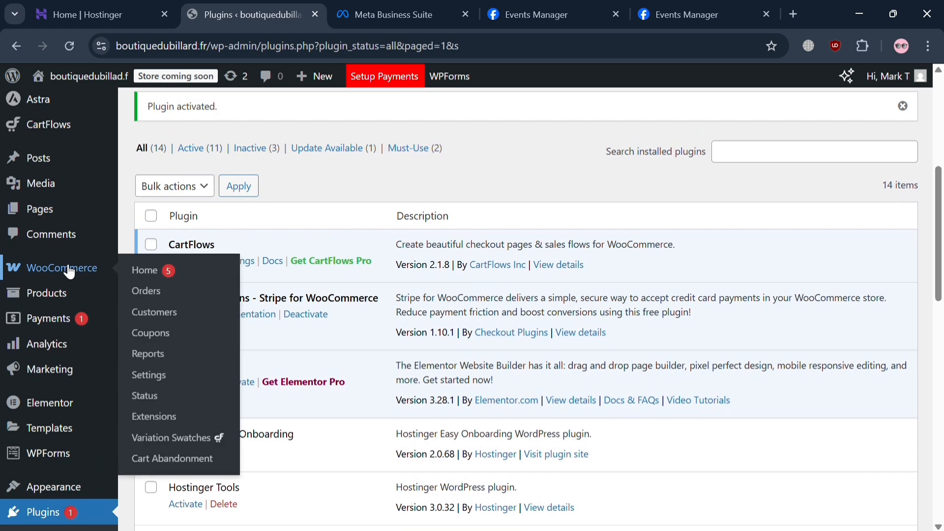
scroll(259, 374, down, 6)
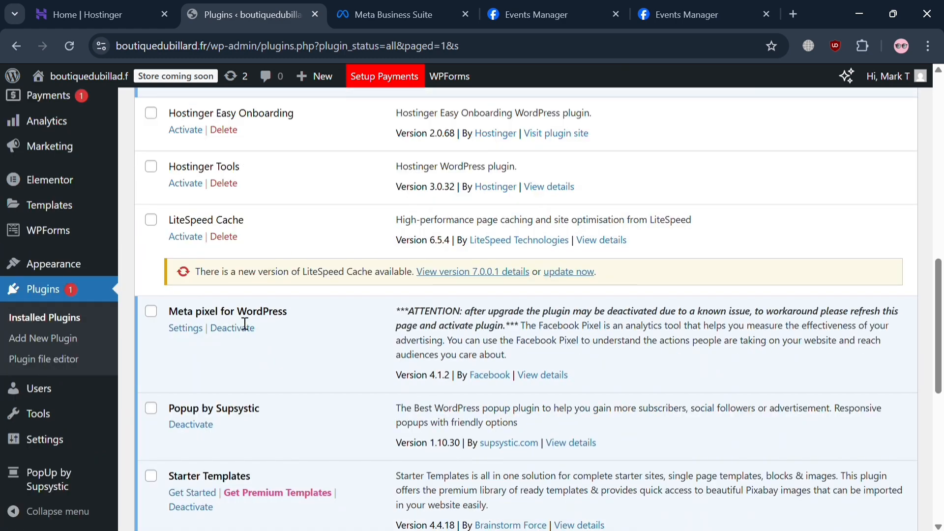
click(186, 327)
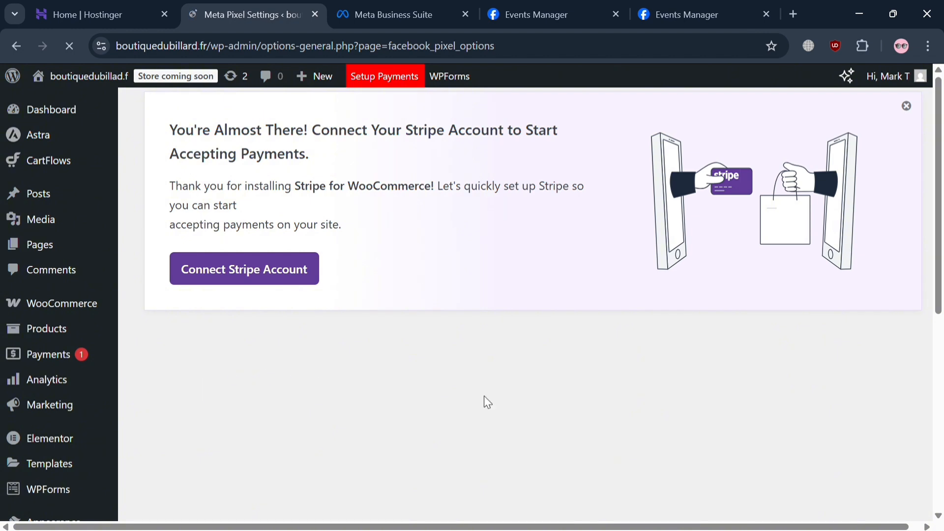
Connect the business to Facebook from the Meta Pixel settings, agreeing to share the token with the site.
scroll(377, 381, down, 3)
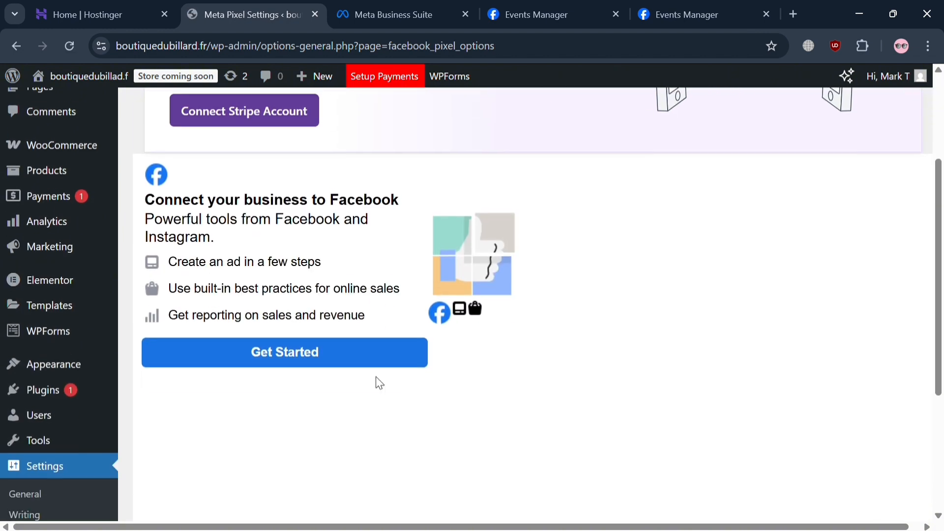
click(352, 359)
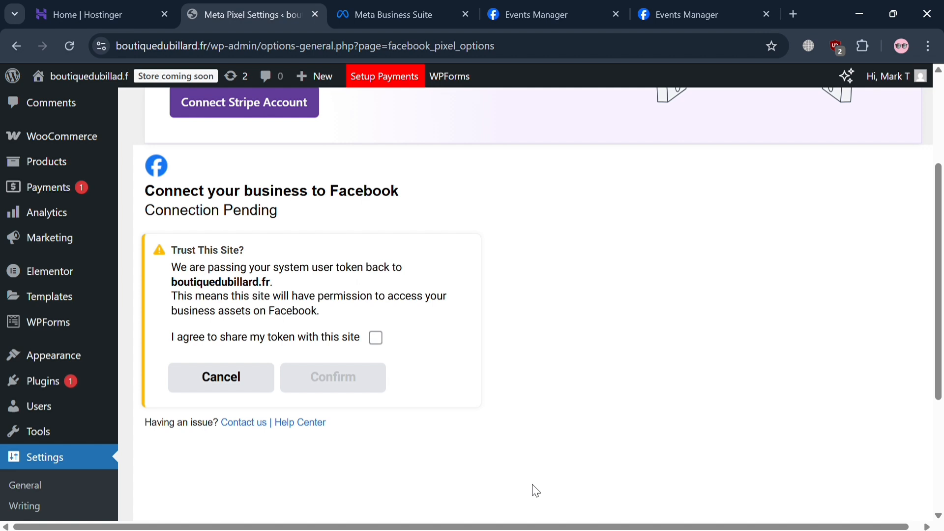
click(378, 339)
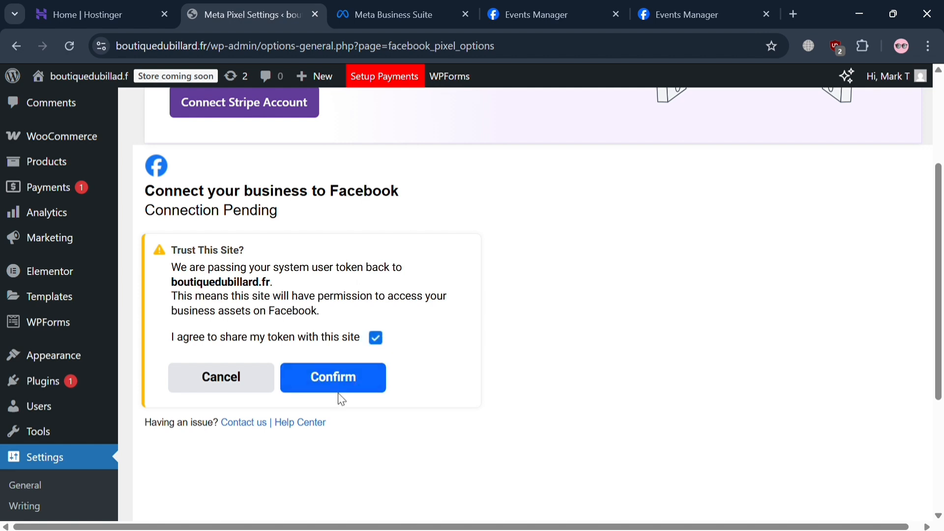
click(344, 377)
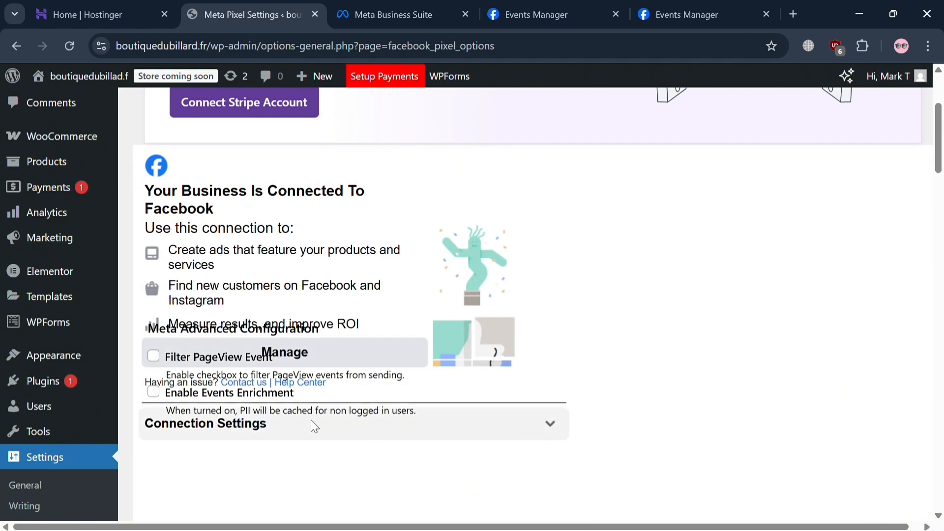
Review the Meta Pixel settings page, including the advanced configuration, Pixel ID and Conversion API tests.
scroll(294, 396, down, 4)
scroll(294, 396, up, 3)
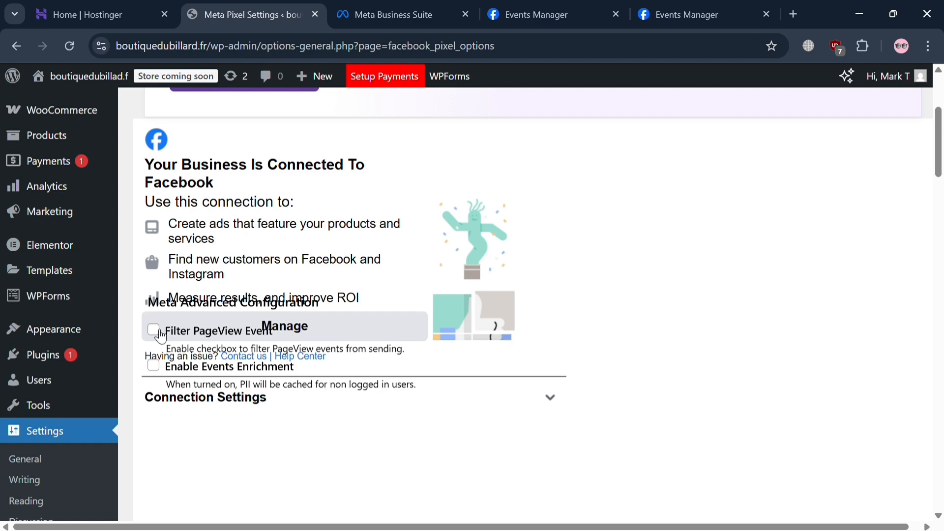
scroll(645, 343, down, 5)
scroll(644, 343, down, 6)
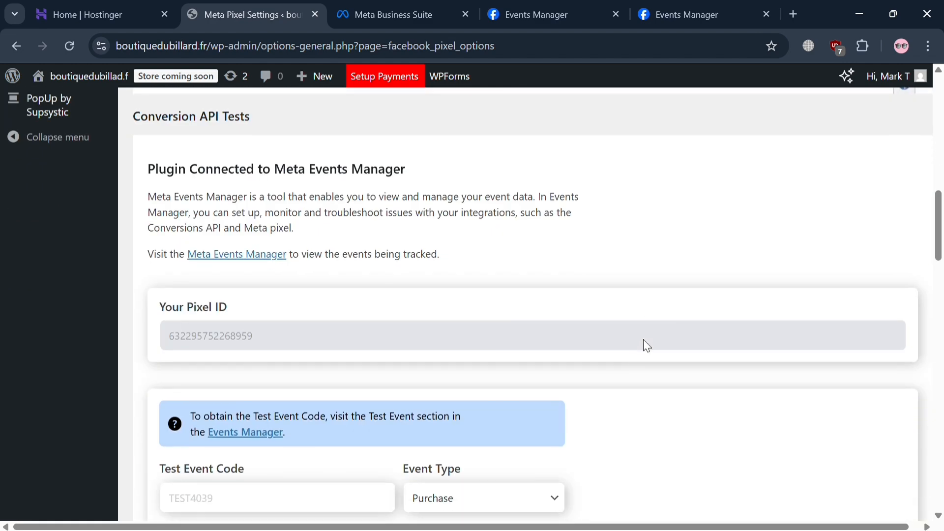
scroll(644, 343, up, 12)
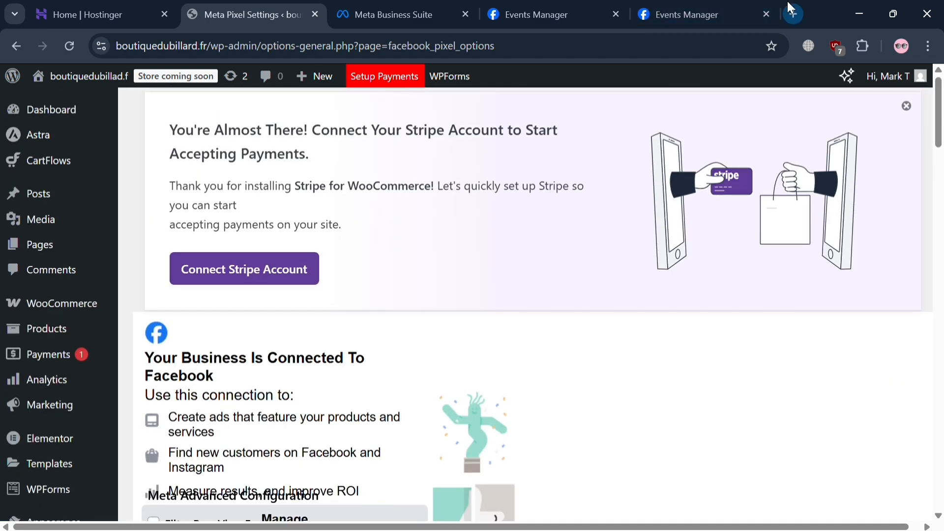
Find the Meta Pixel Helper extension from a new browser tab and open its Chrome Web Store page.
click(789, 6)
text(me)
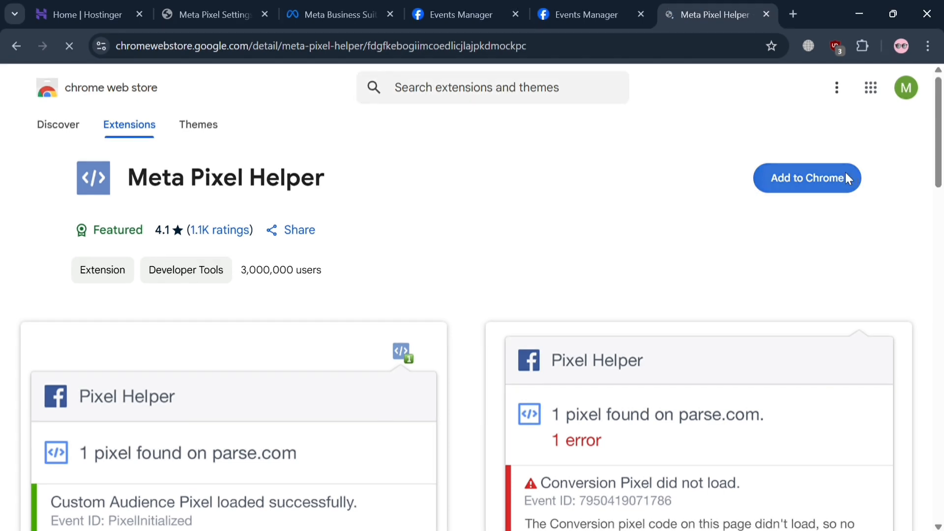
Add the Meta Pixel Helper extension to Chrome and return to the Meta Pixel settings page.
click(846, 177)
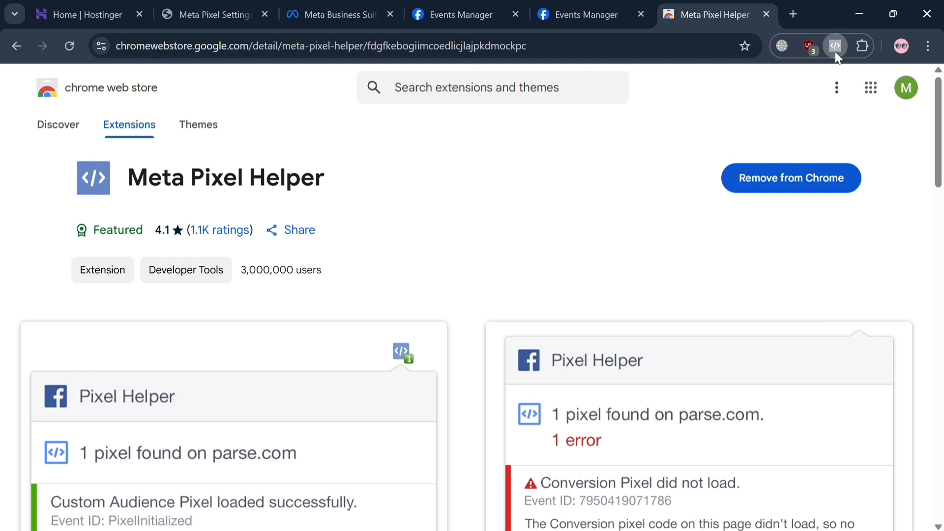
click(339, 4)
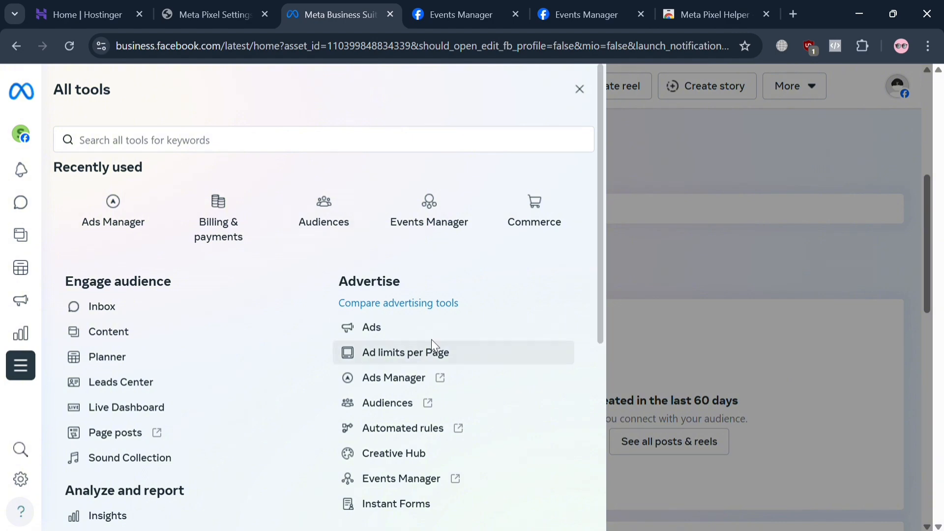
click(222, 11)
Review the Meta Pixel settings page, from the Facebook connection and Conversion API Tests to Ads Creation and Ads Insights.
scroll(215, 344, down, 12)
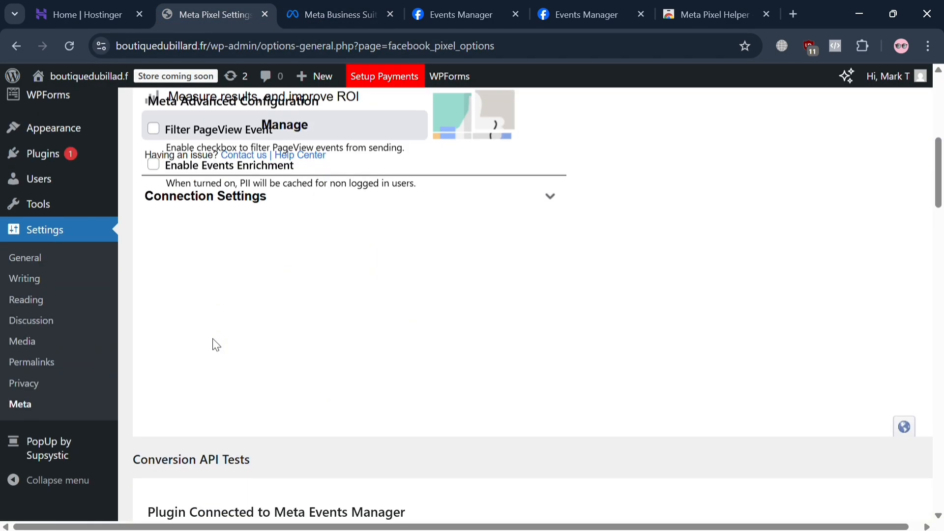
scroll(214, 344, down, 4)
scroll(214, 343, up, 15)
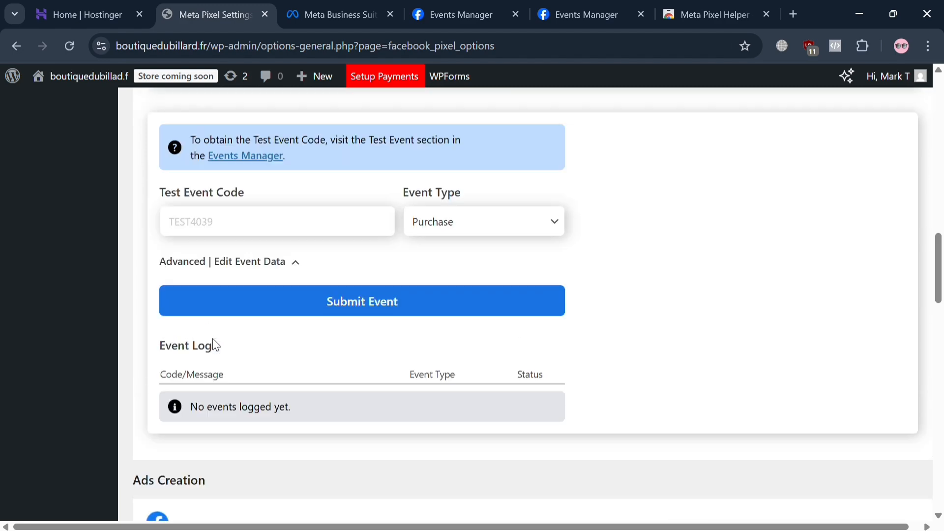
scroll(213, 339, down, 9)
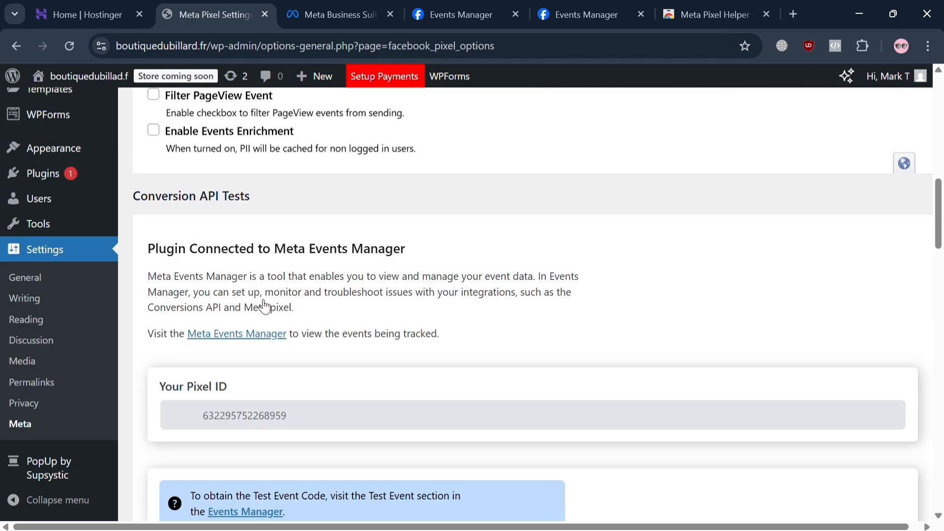
scroll(261, 267, up, 5)
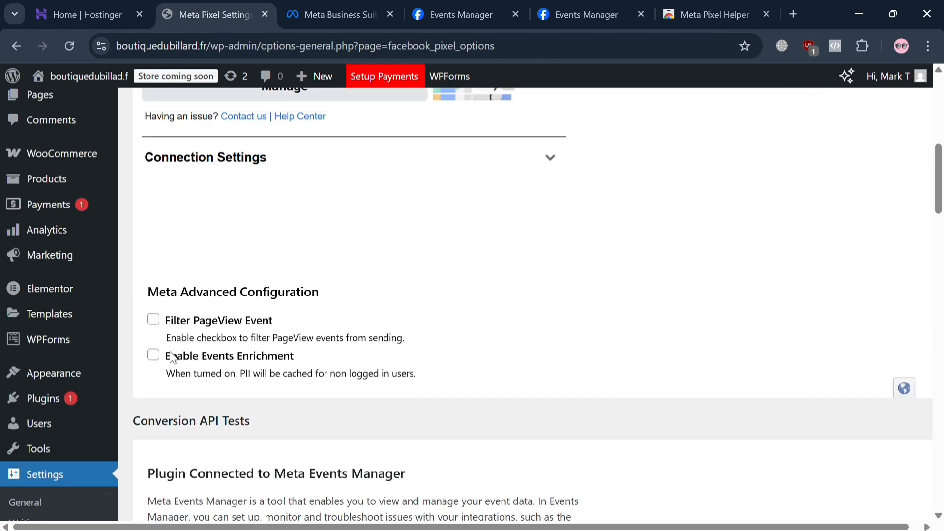
scroll(164, 366, up, 5)
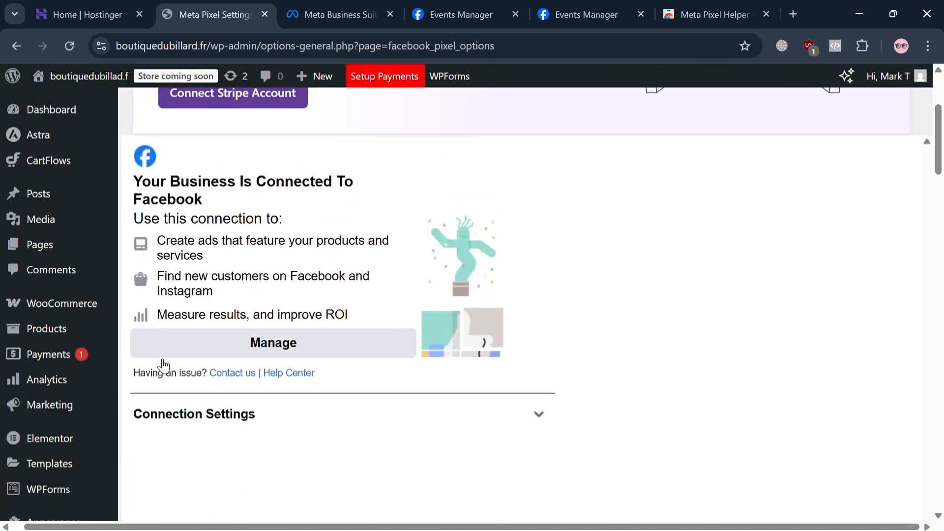
scroll(162, 364, down, 15)
scroll(157, 364, down, 15)
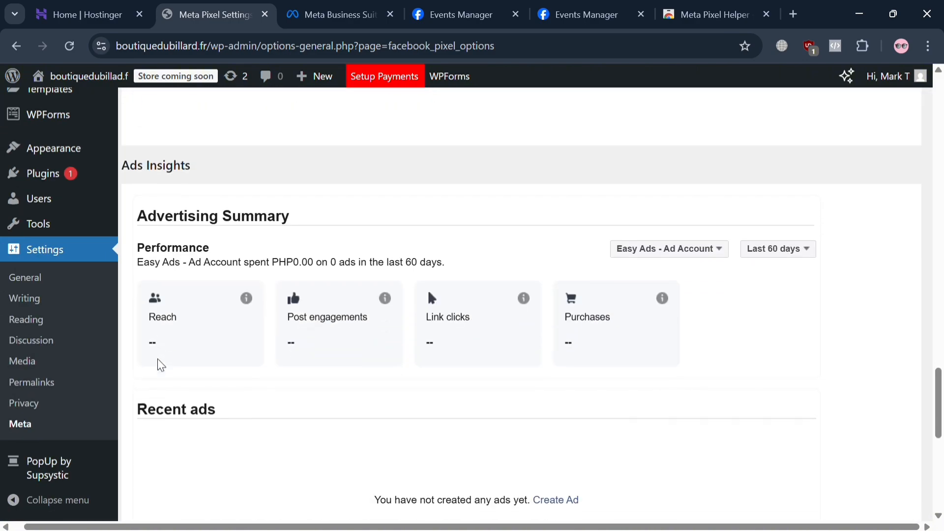
scroll(159, 364, up, 7)
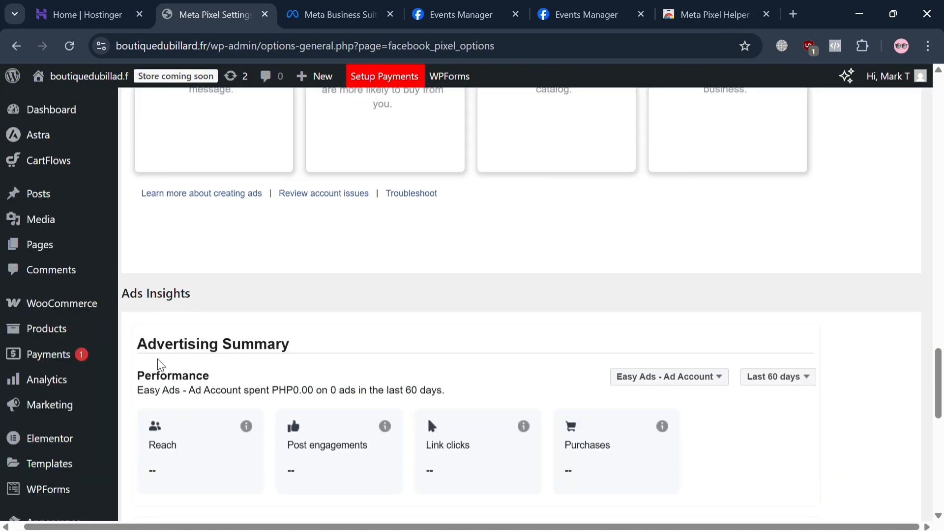
scroll(407, 381, up, 5)
scroll(408, 382, down, 5)
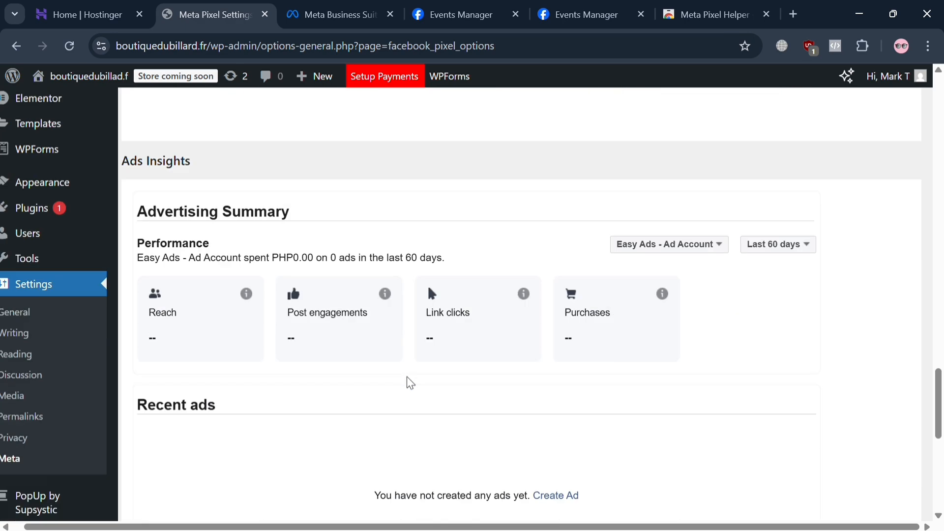
scroll(407, 382, up, 5)
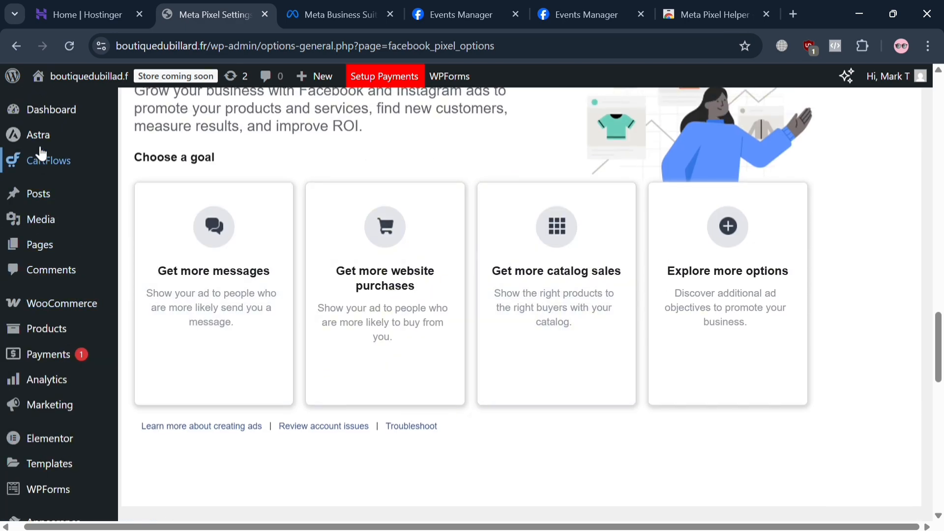
Open the live boutiquedubillard.fr site in a new browser tab and switch to it.
mouse_move(114, 84)
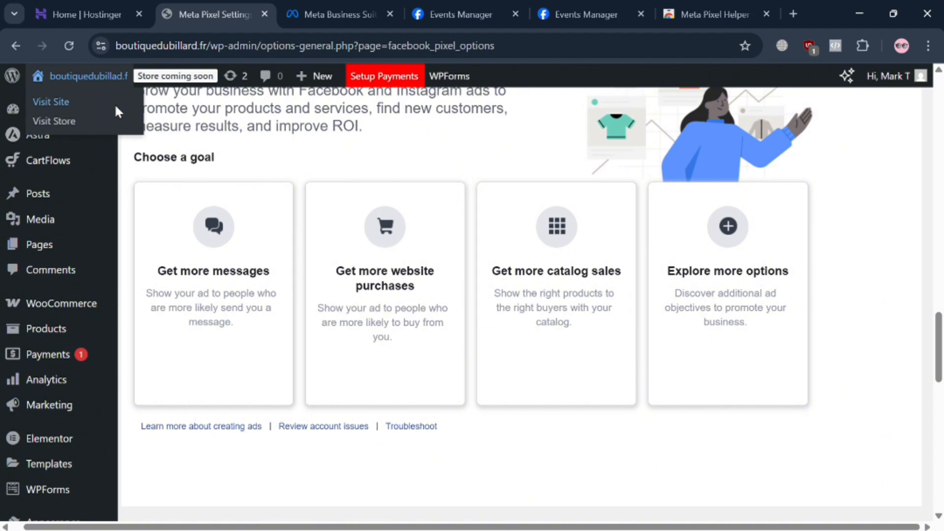
middle_click(114, 103)
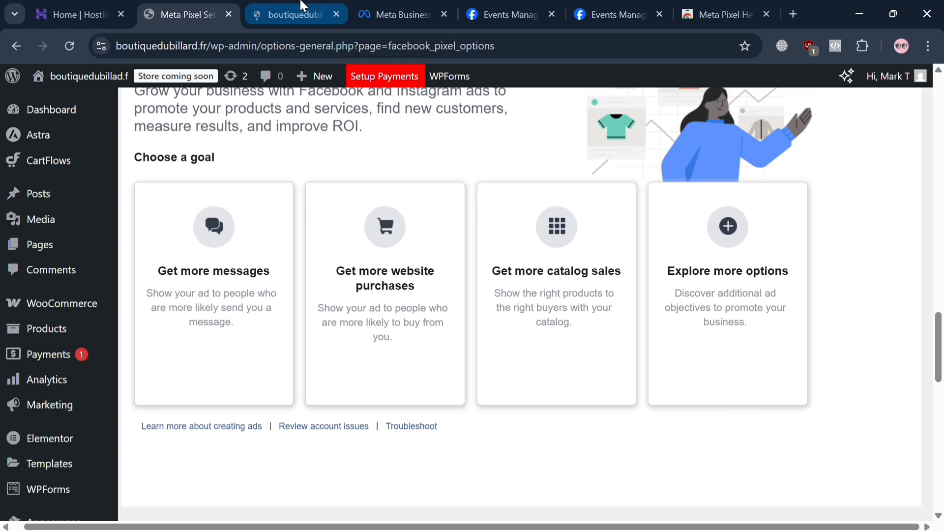
click(301, 8)
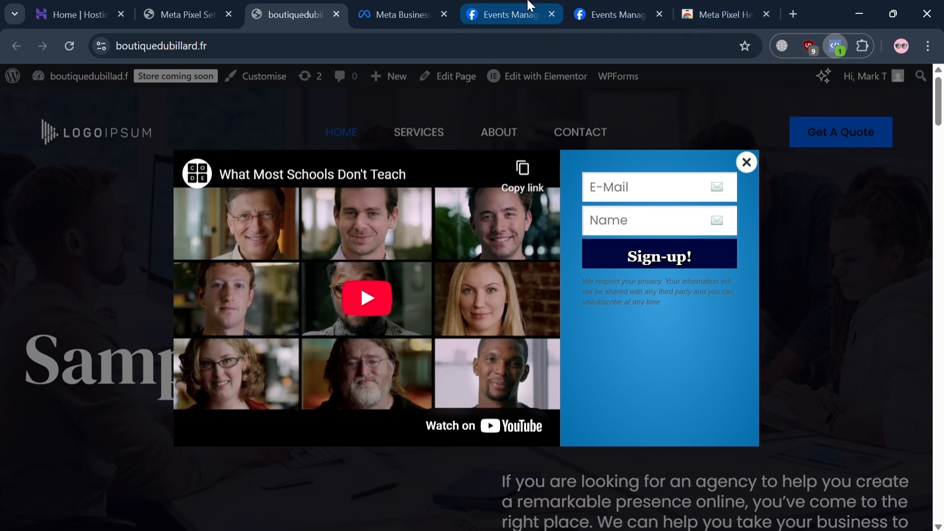
Enable Events Enrichment and Filter PageView Event in the Meta Advanced Configuration of the Meta Pixel settings.
click(154, 9)
scroll(382, 438, up, 10)
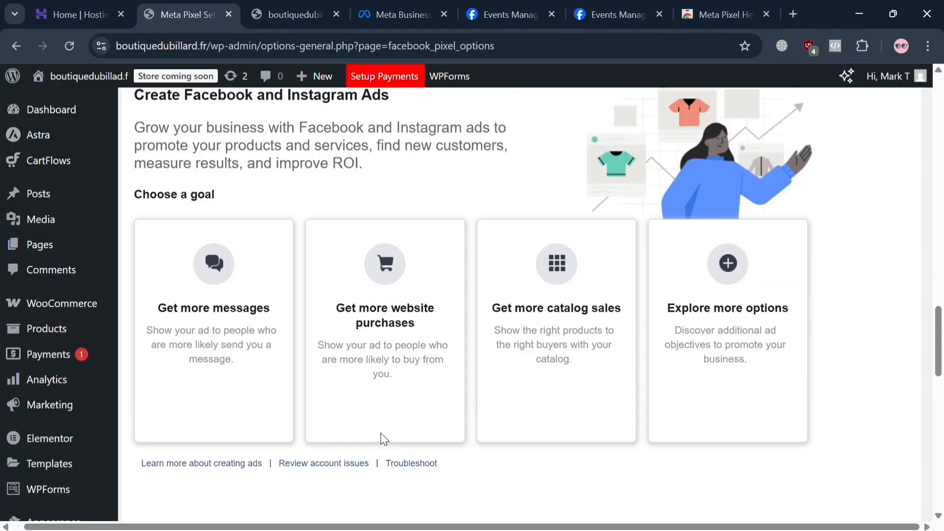
scroll(381, 435, up, 8)
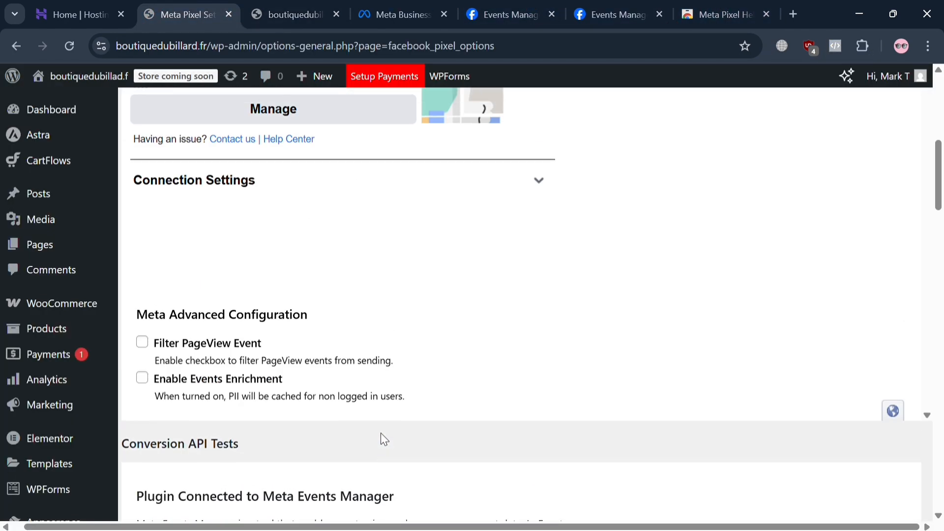
scroll(380, 433, down, 2)
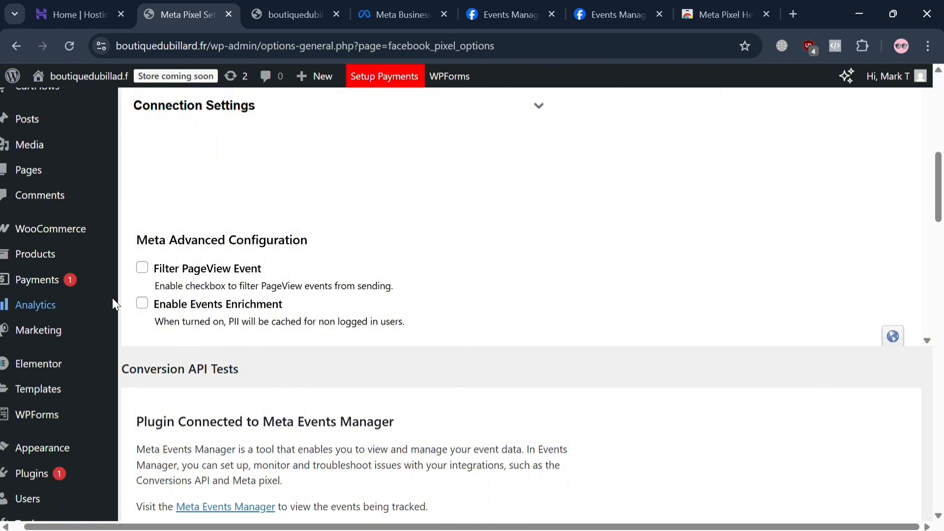
click(142, 303)
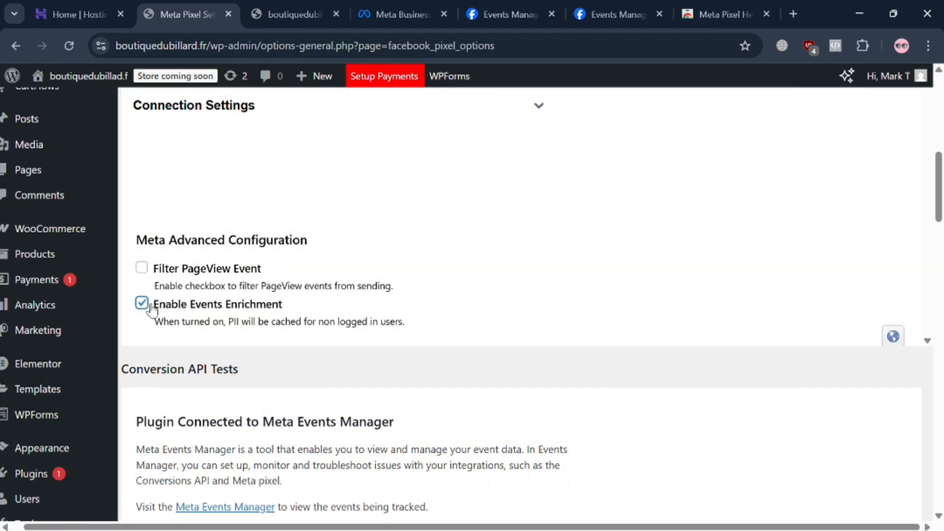
click(141, 267)
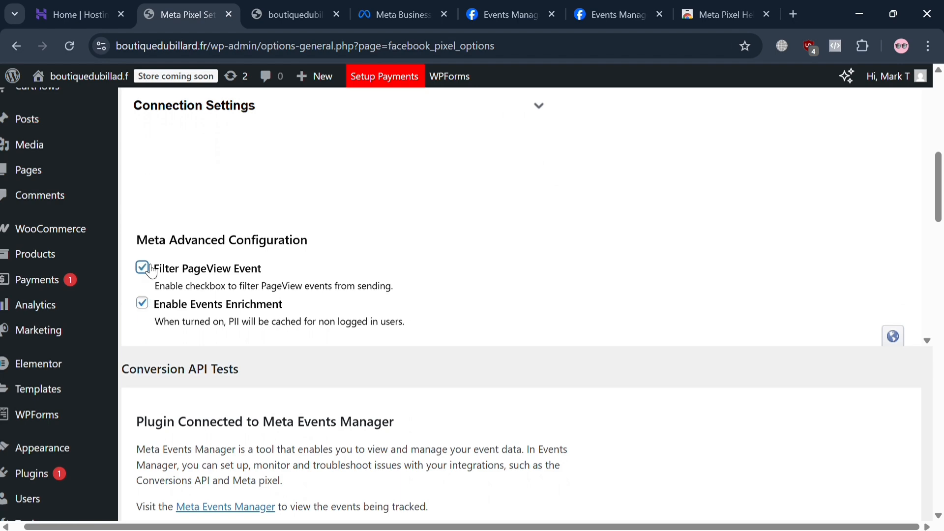
Try to submit a Purchase test event in Conversion API Tests without a test event code.
scroll(149, 269, down, 8)
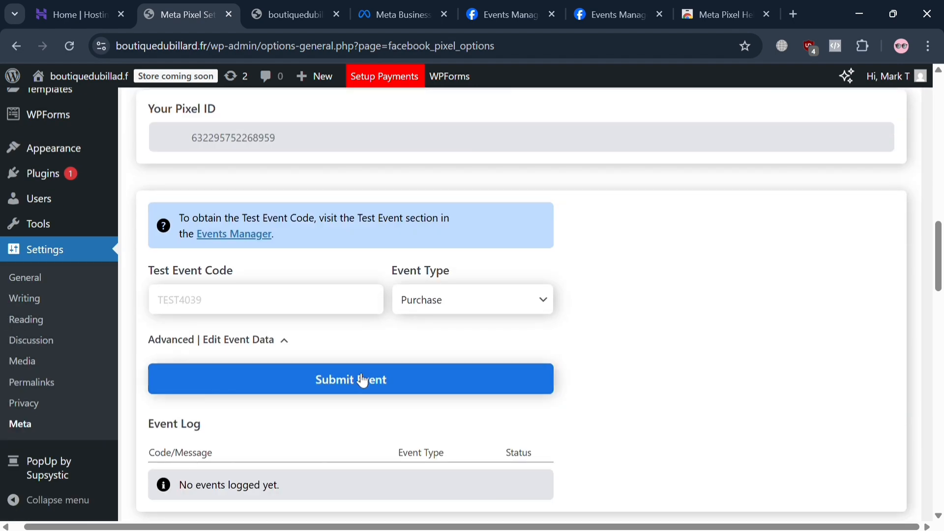
click(363, 380)
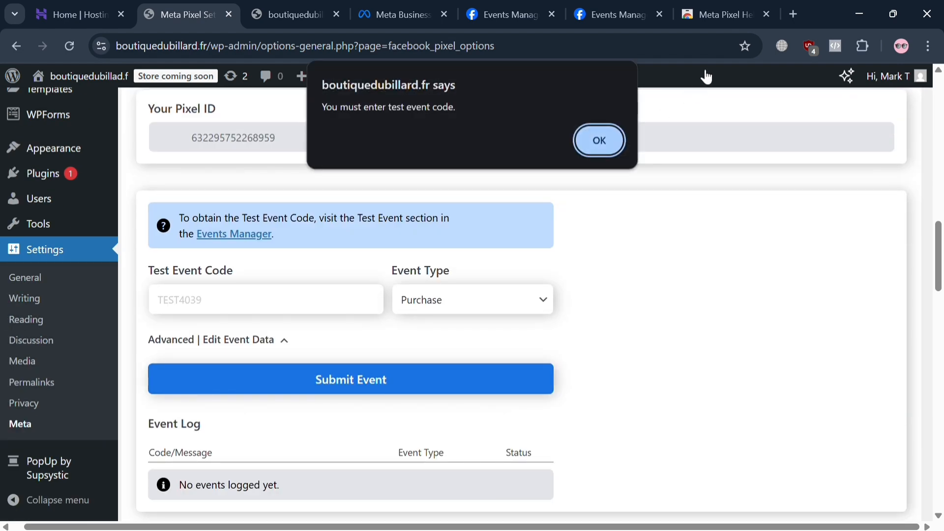
click(610, 136)
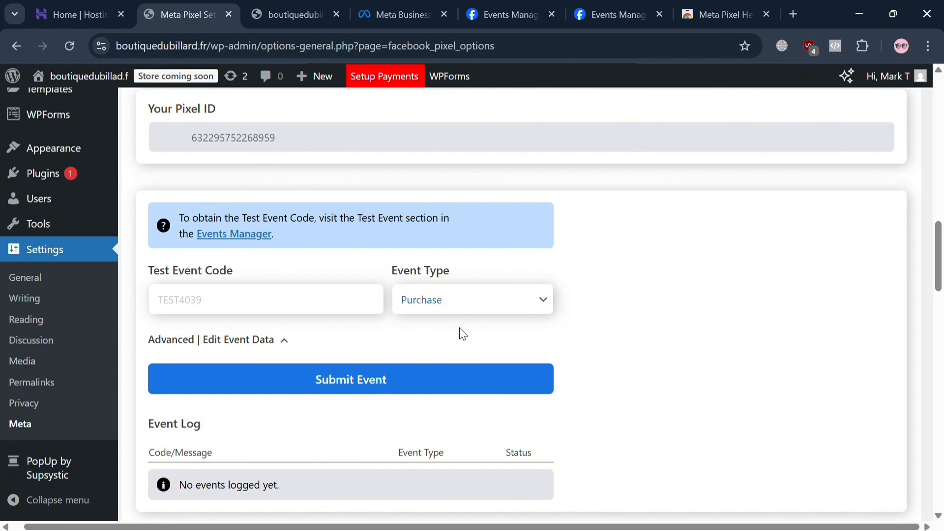
Look over the remaining ads sections of the settings, then return to the live site and reload its home page.
scroll(447, 344, down, 2)
scroll(440, 354, down, 10)
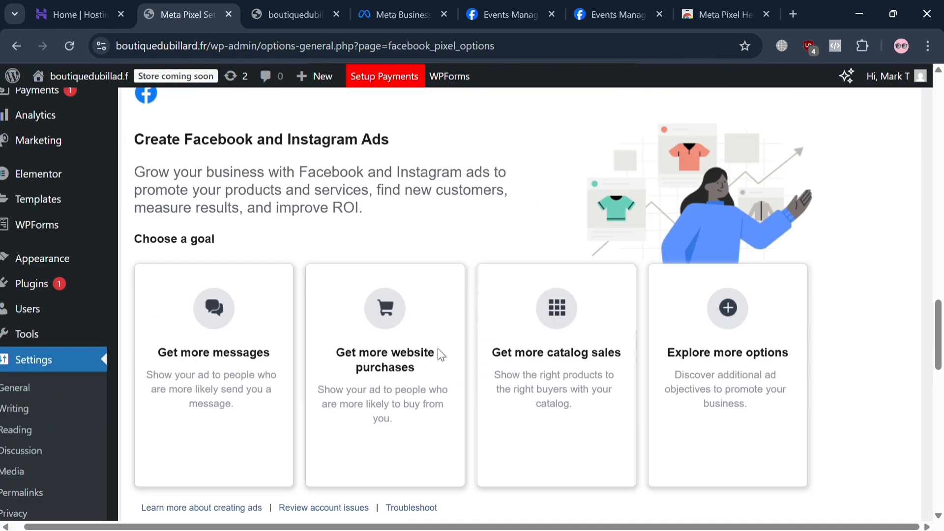
scroll(438, 348, down, 15)
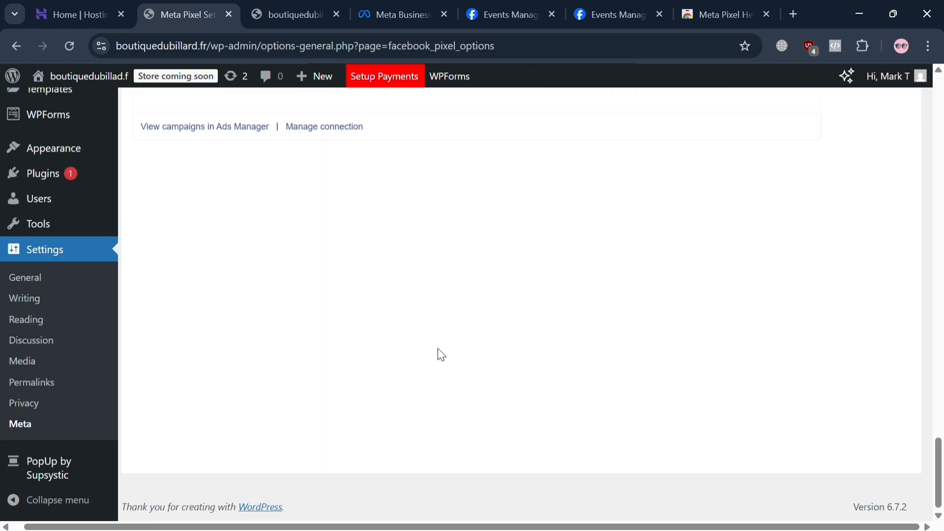
scroll(437, 348, up, 7)
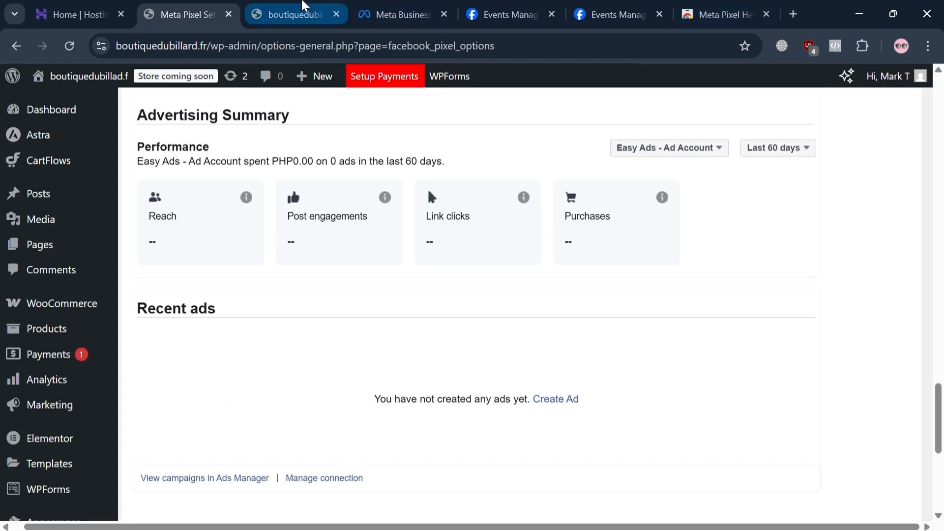
click(305, 10)
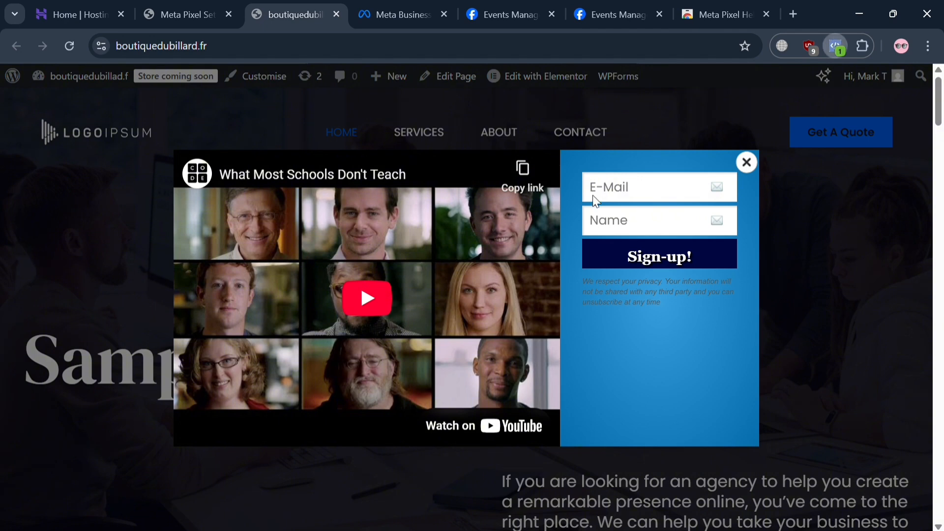
click(77, 43)
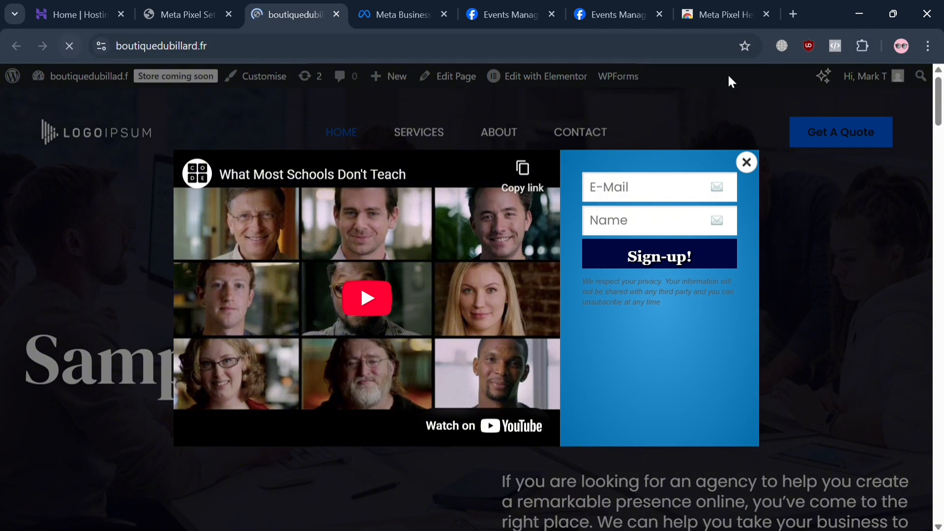